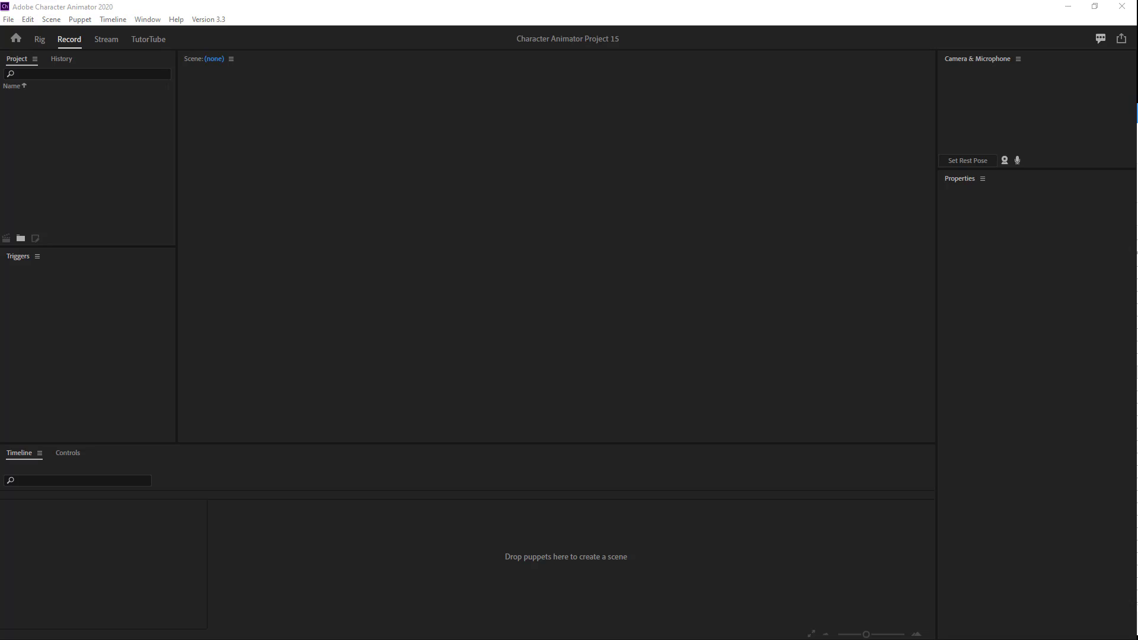
Import the Shapes.ai artwork into the project and create a scene from the Shapes puppet.
click(733, 322)
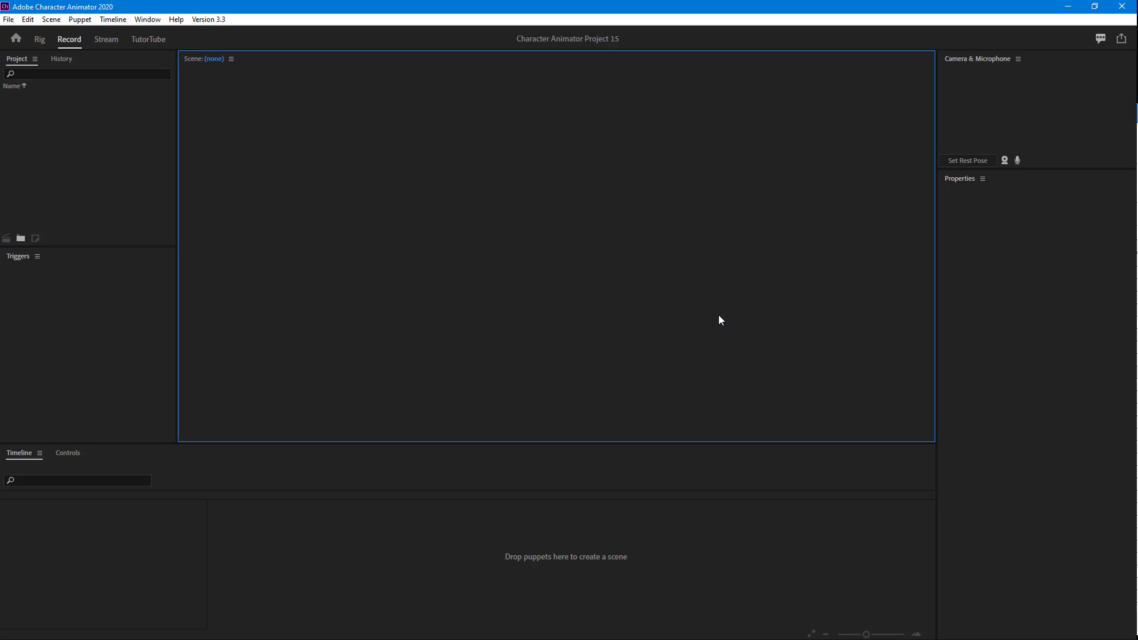
click(11, 21)
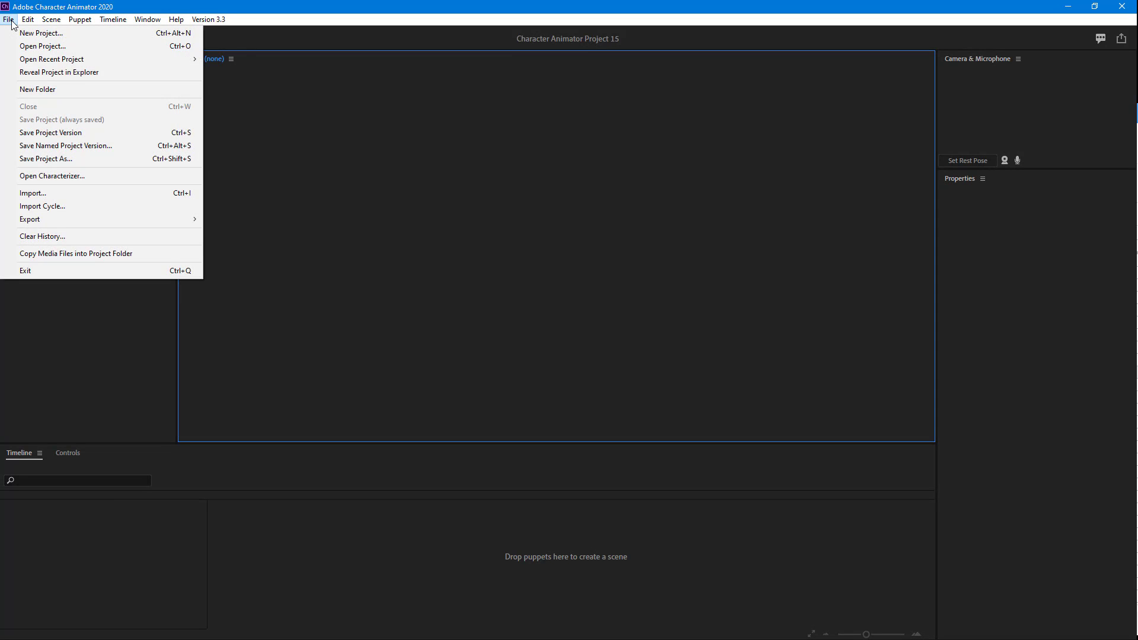
click(49, 193)
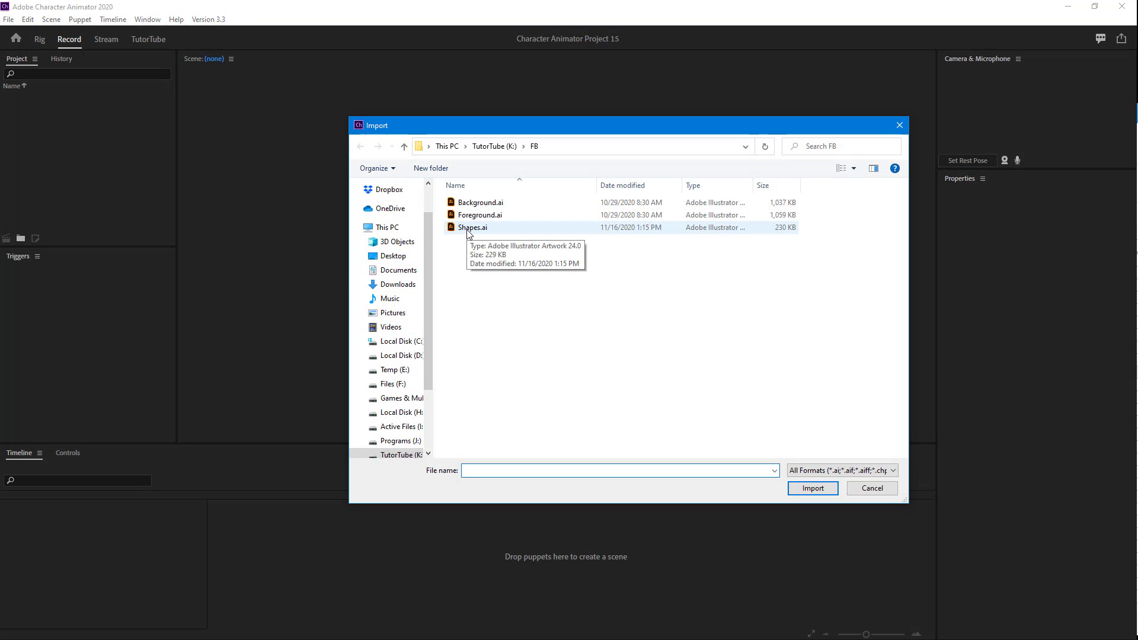
click(468, 231)
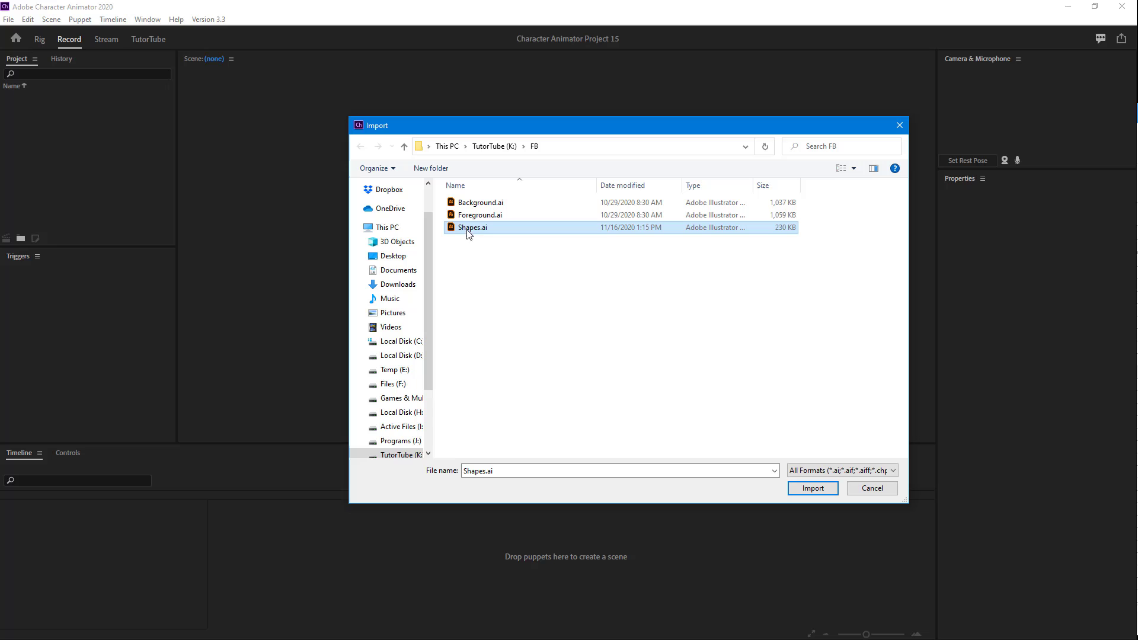
click(813, 489)
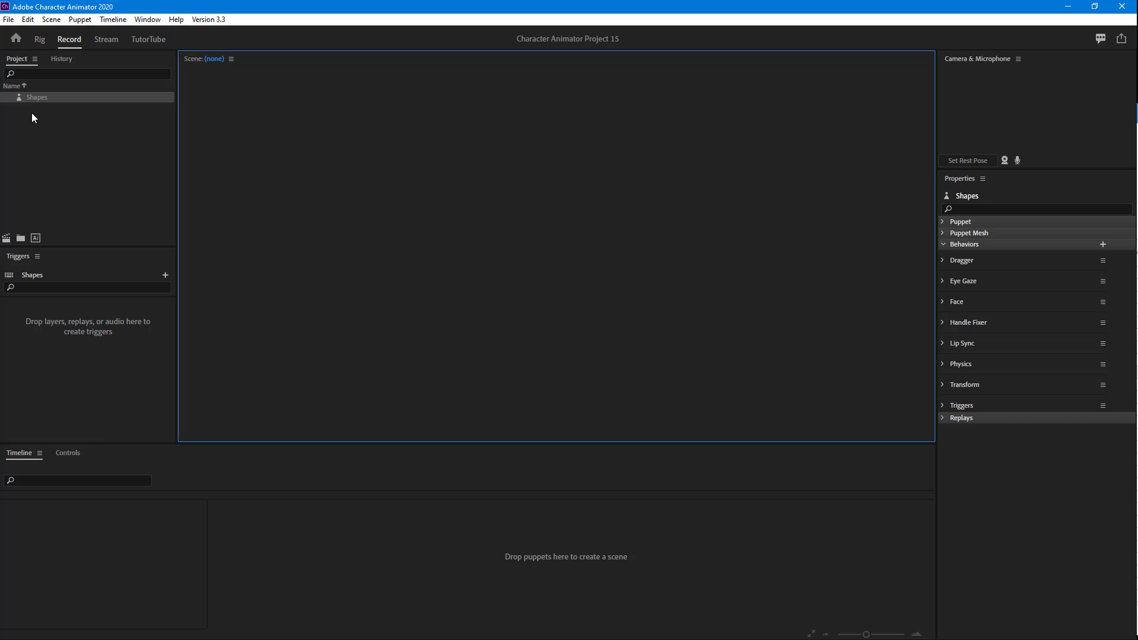
click(7, 240)
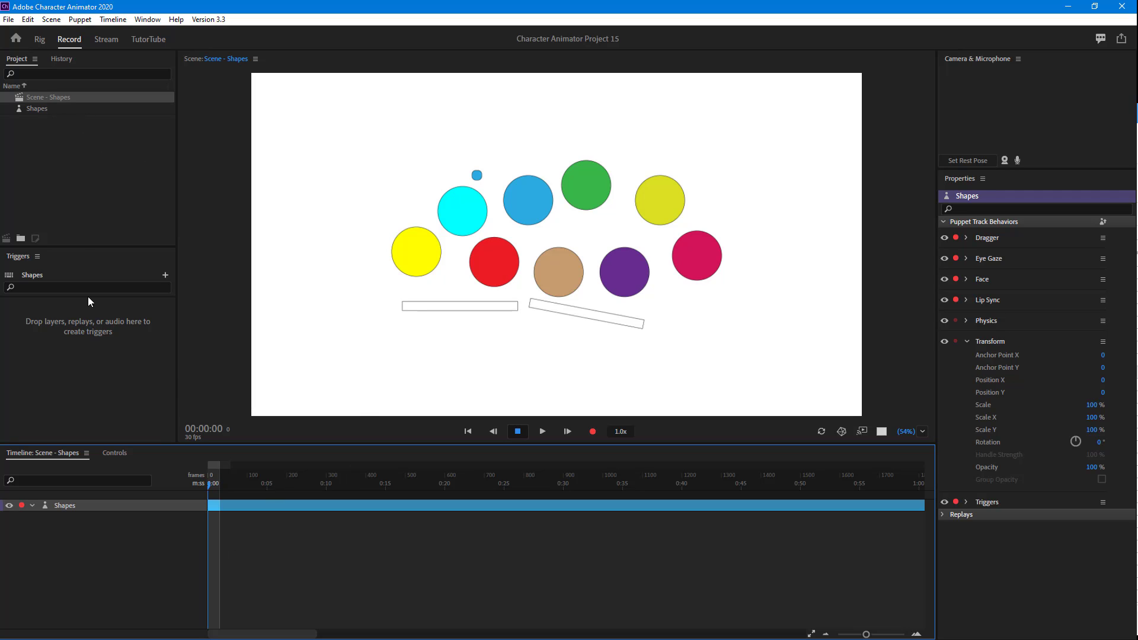
Open the Shapes puppet for rigging, hide Layers 3 through 12, and make Layers 1 and 2 independent.
double_click(30, 108)
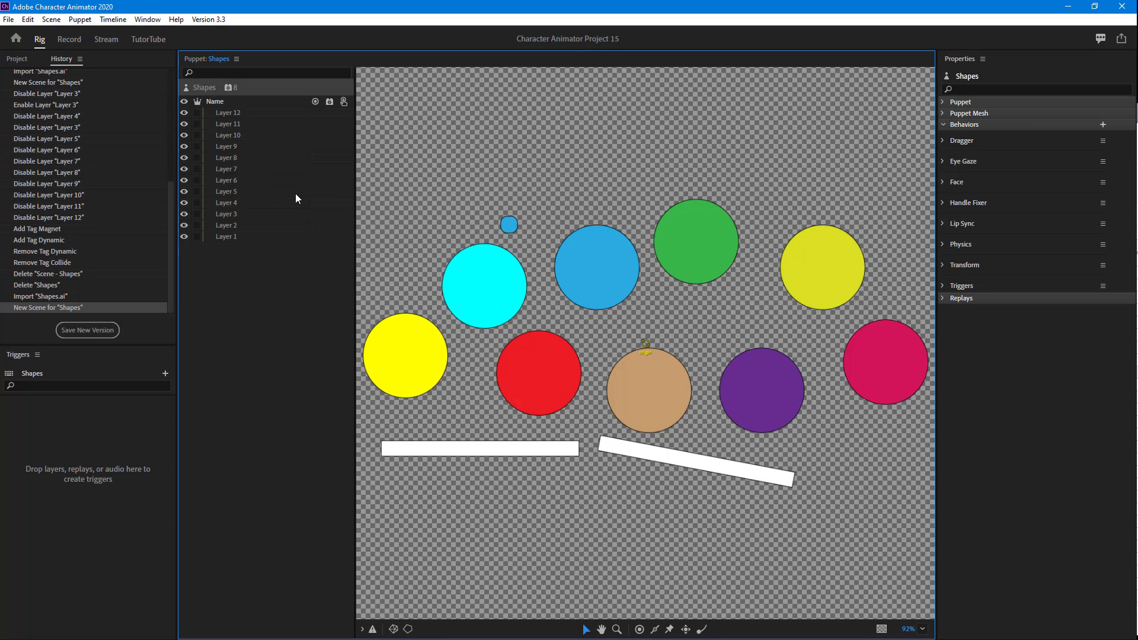
drag(183, 115, 205, 236)
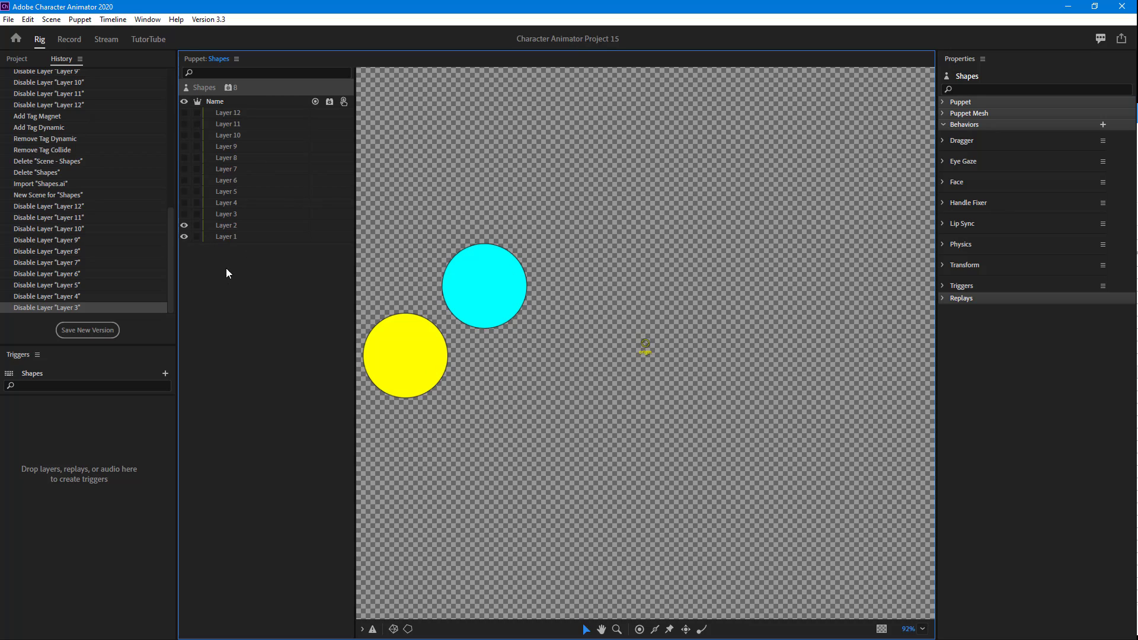
click(225, 237)
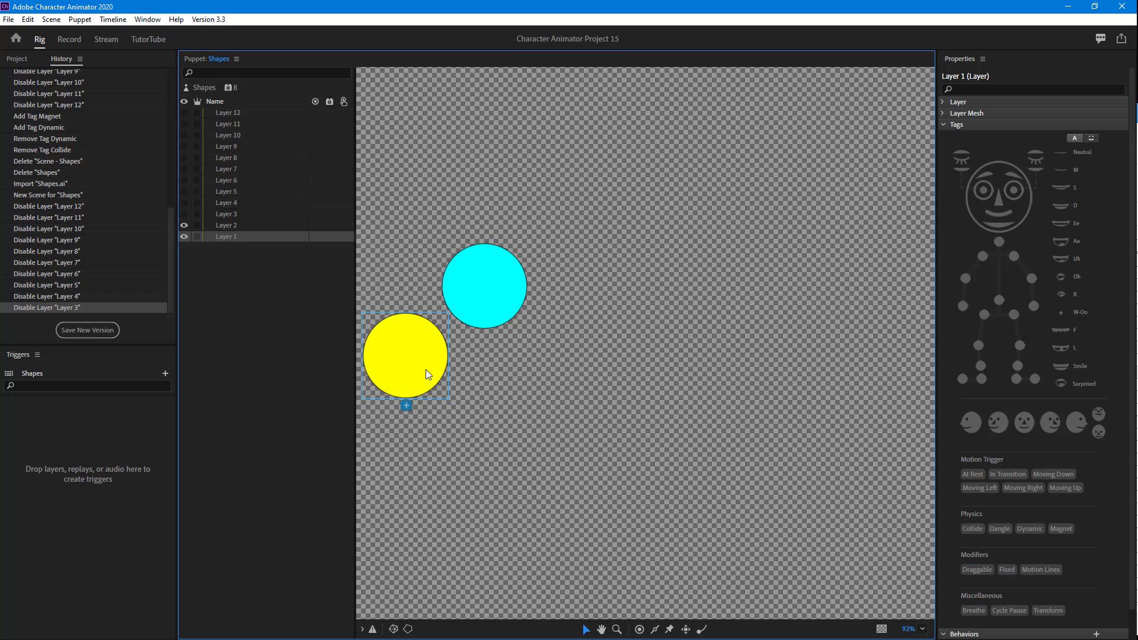
click(489, 310)
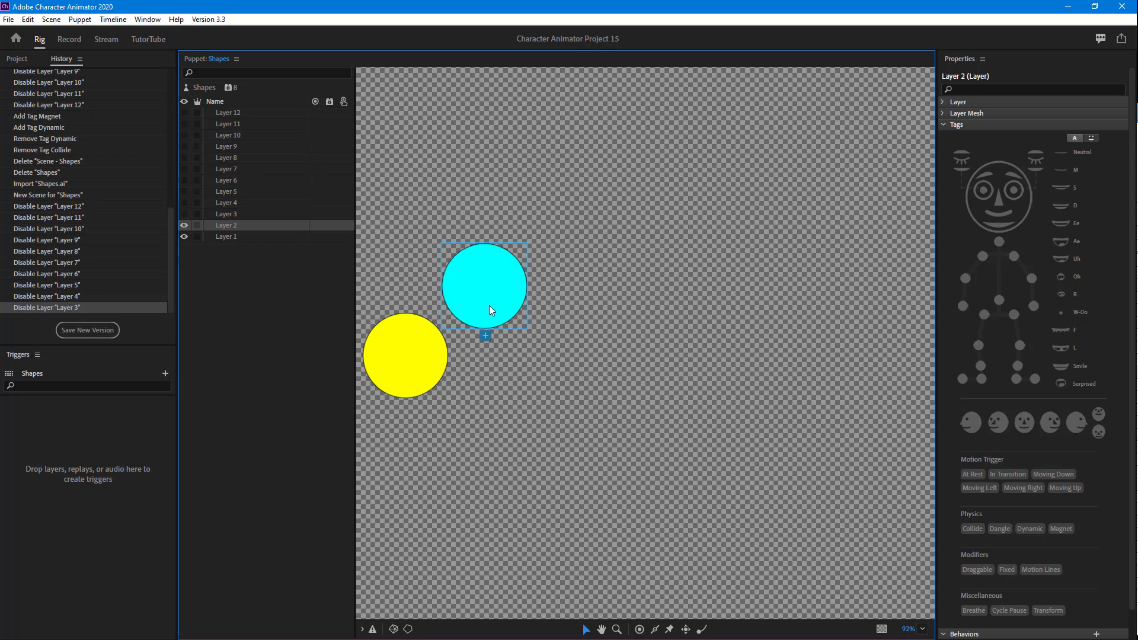
click(196, 237)
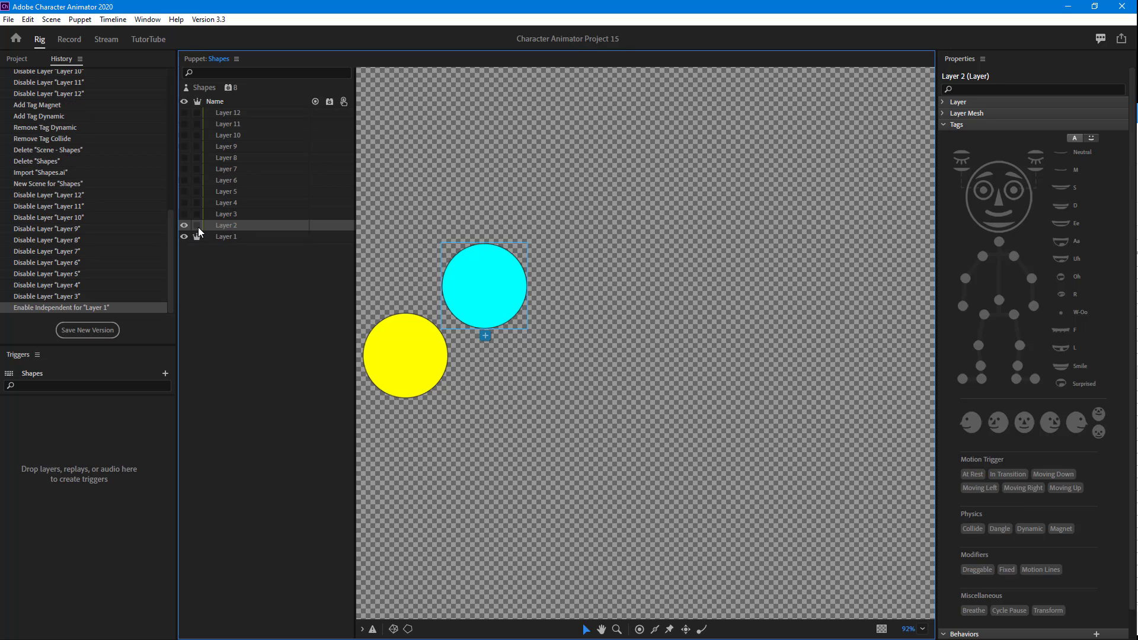
click(198, 226)
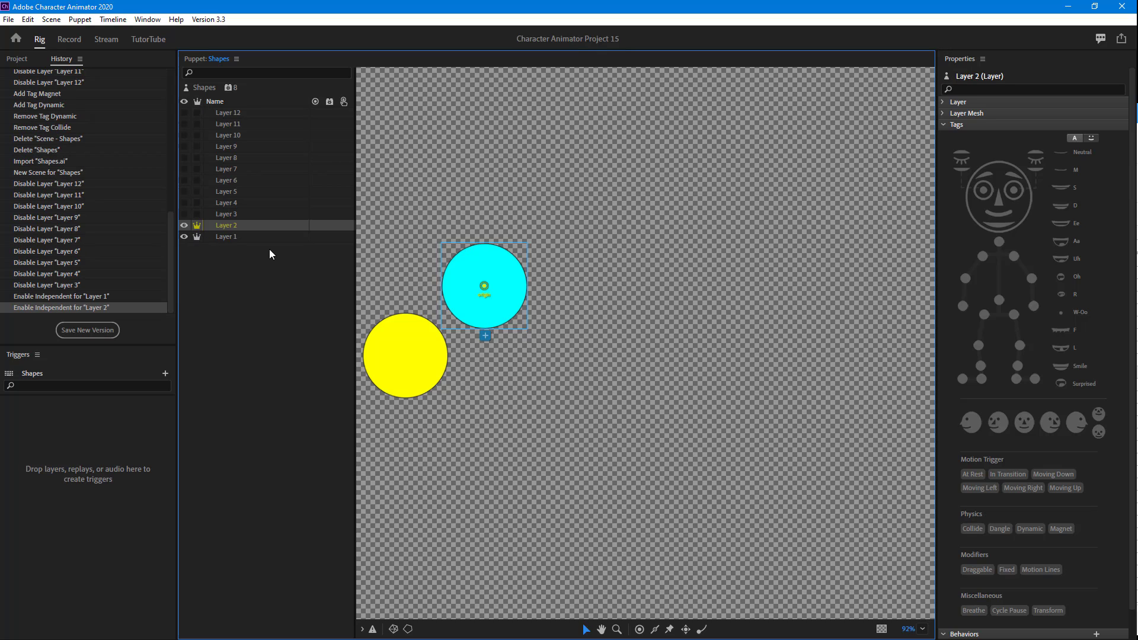
Tag the yellow circle's origin handle on Layer 1 as Draggable and Magnet.
click(233, 241)
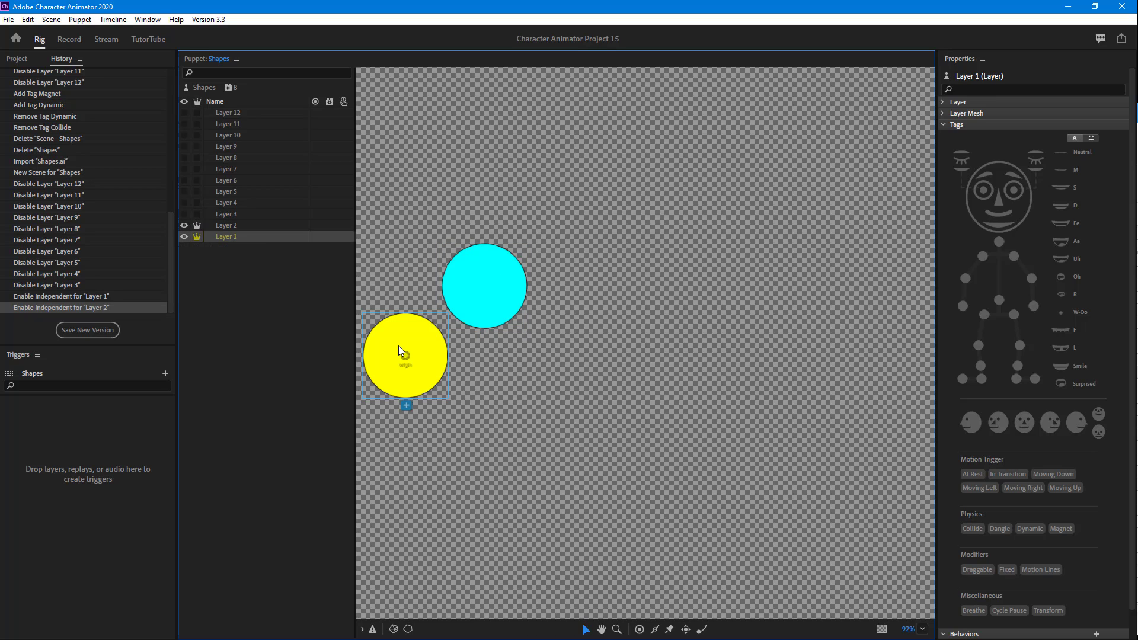
click(983, 571)
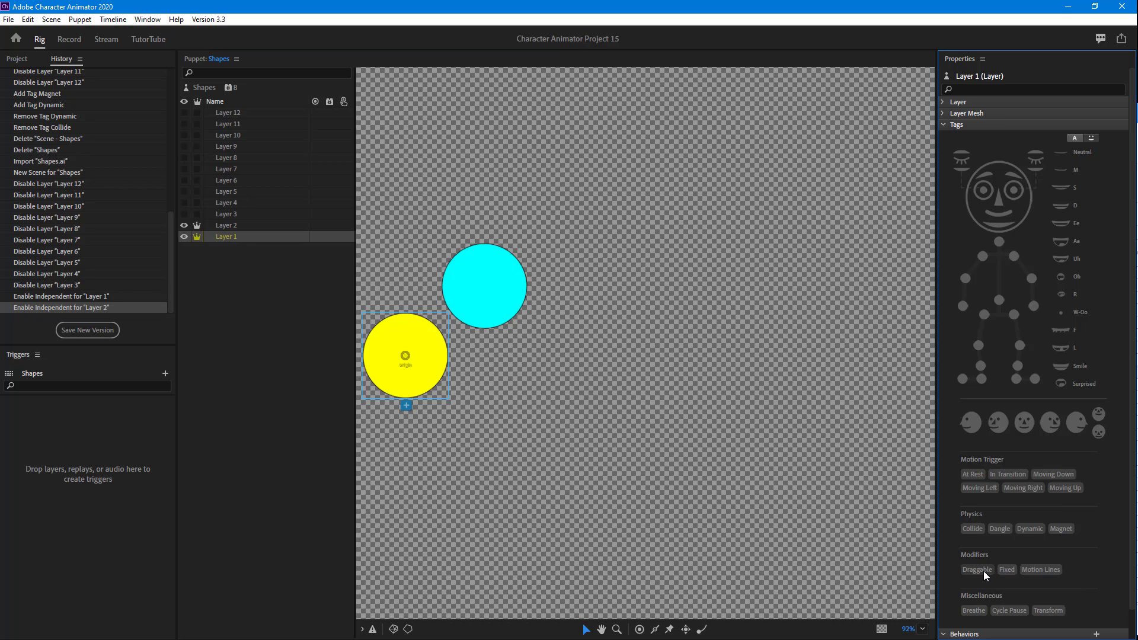
click(1065, 528)
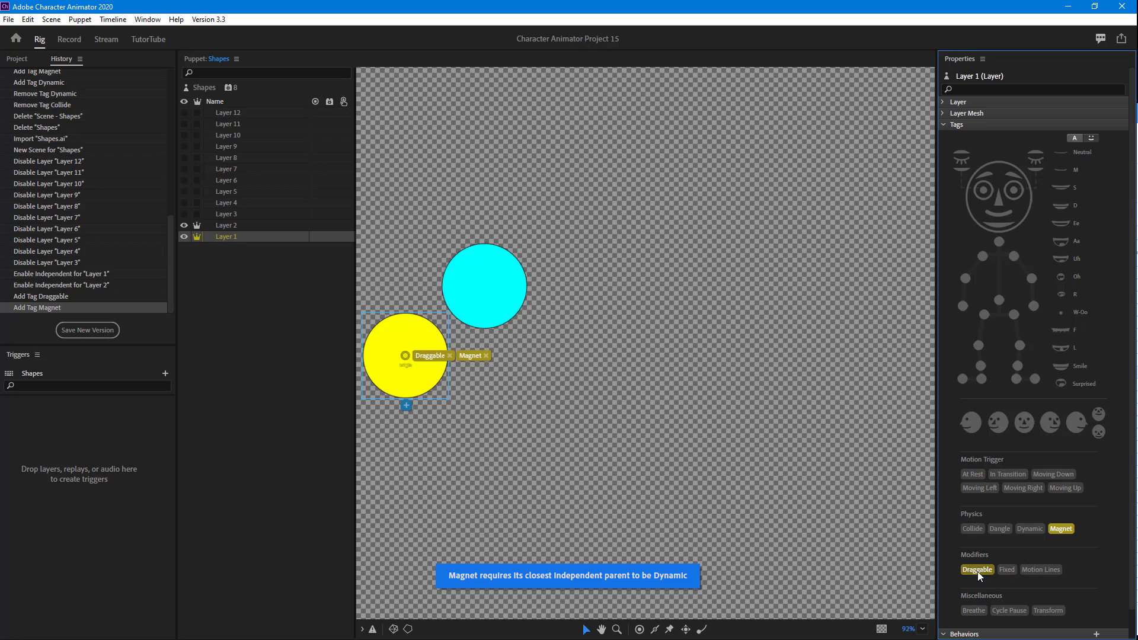
click(942, 124)
click(943, 125)
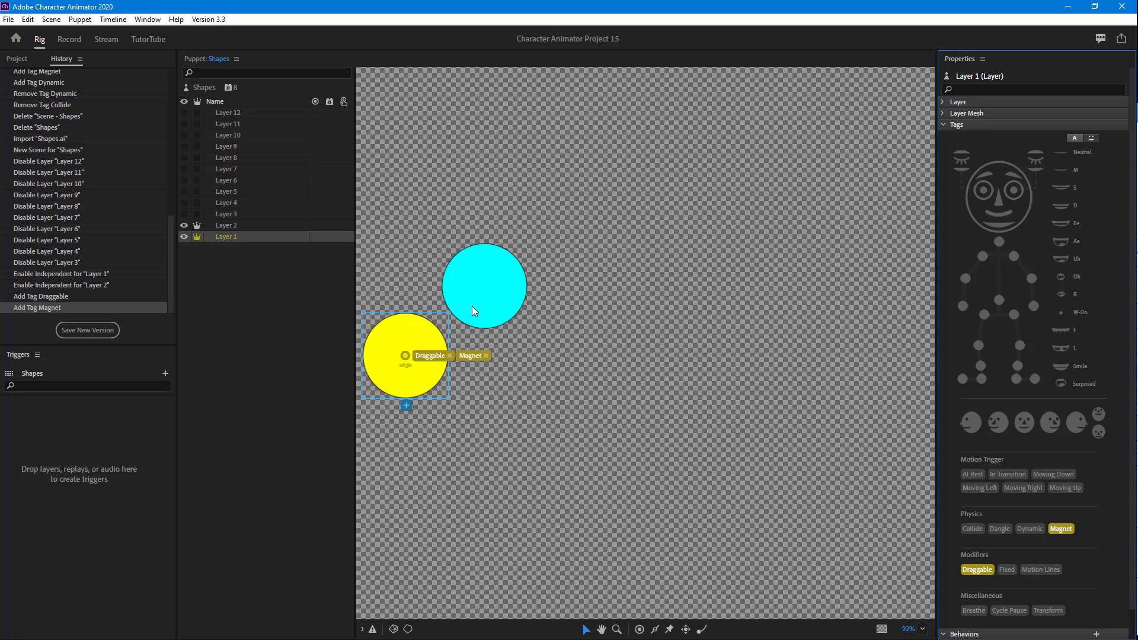
Tag the cyan circle on Layer 2 with Magnet and Dynamic.
click(485, 288)
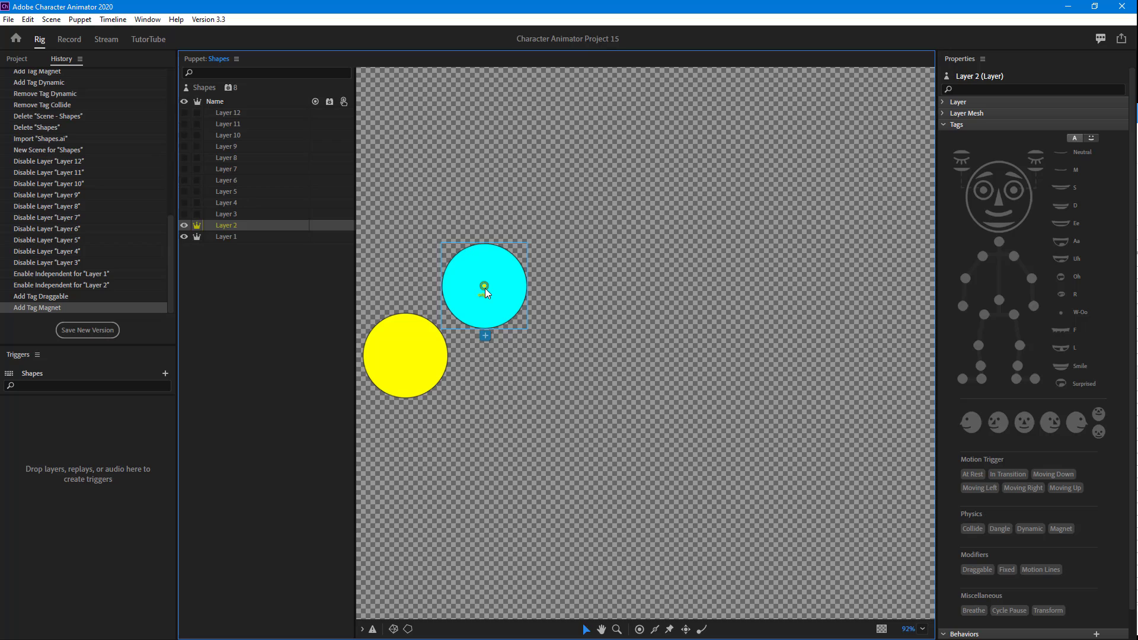
click(1054, 528)
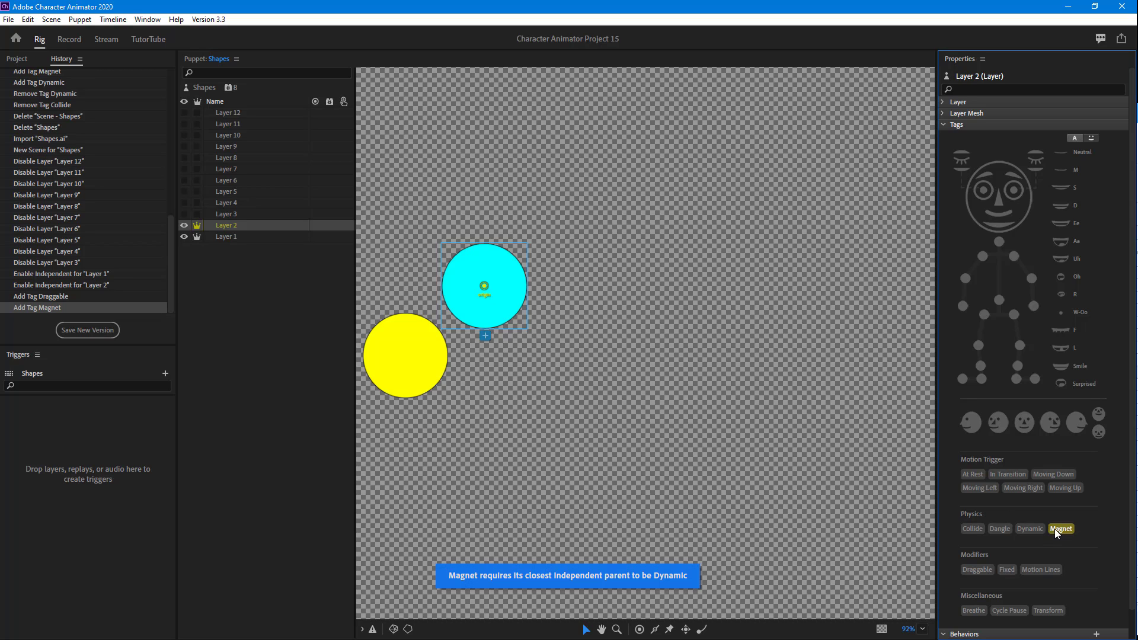
click(1031, 528)
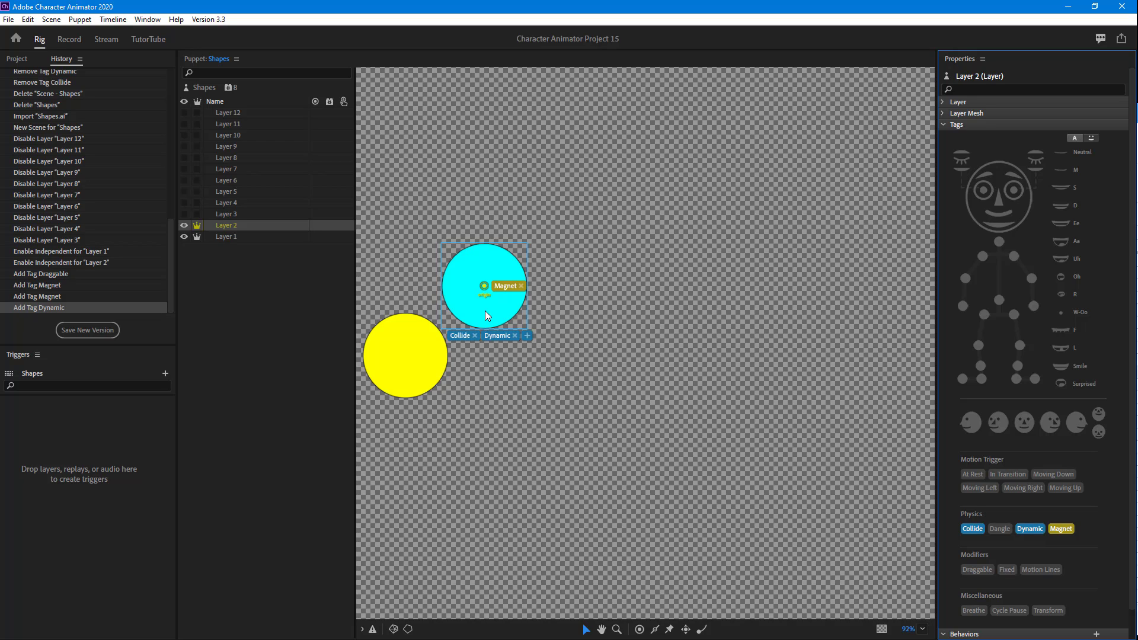
Return to the recording scene and test moving the yellow circle around.
click(68, 40)
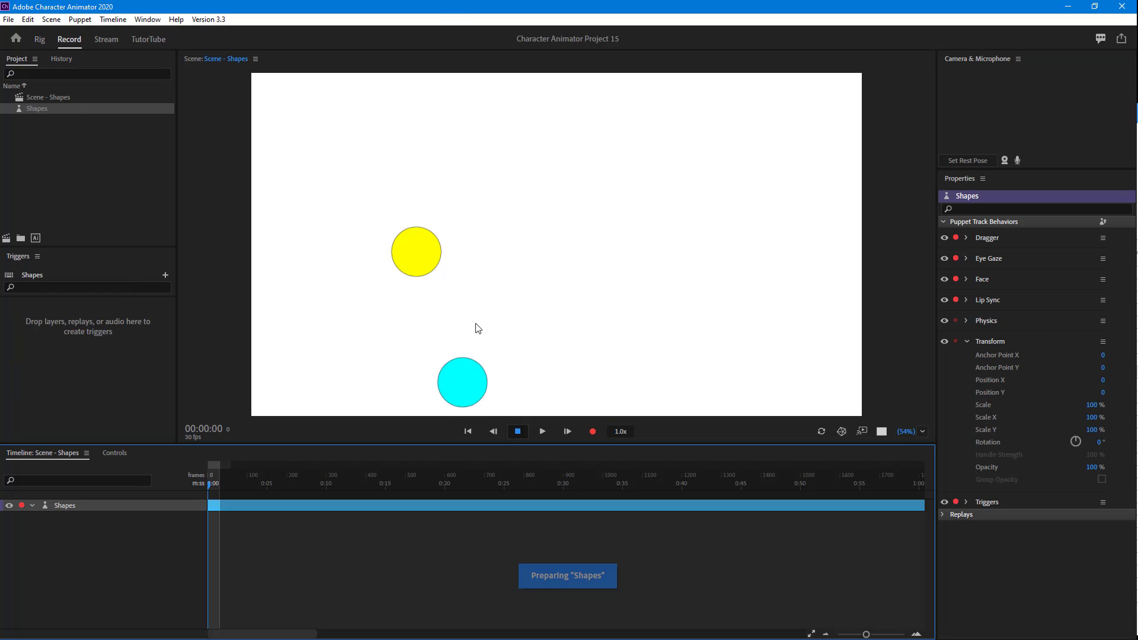
drag(419, 241, 367, 248)
drag(432, 233, 385, 236)
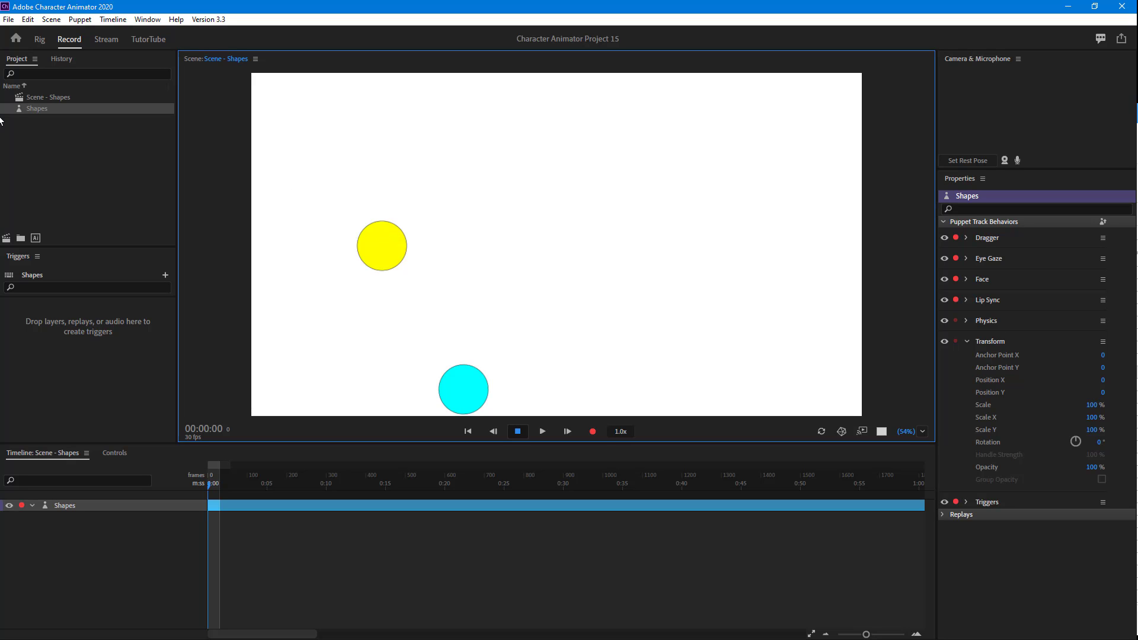
Reopen the Shapes puppet rig and add the Magnets behavior to the whole puppet.
double_click(18, 110)
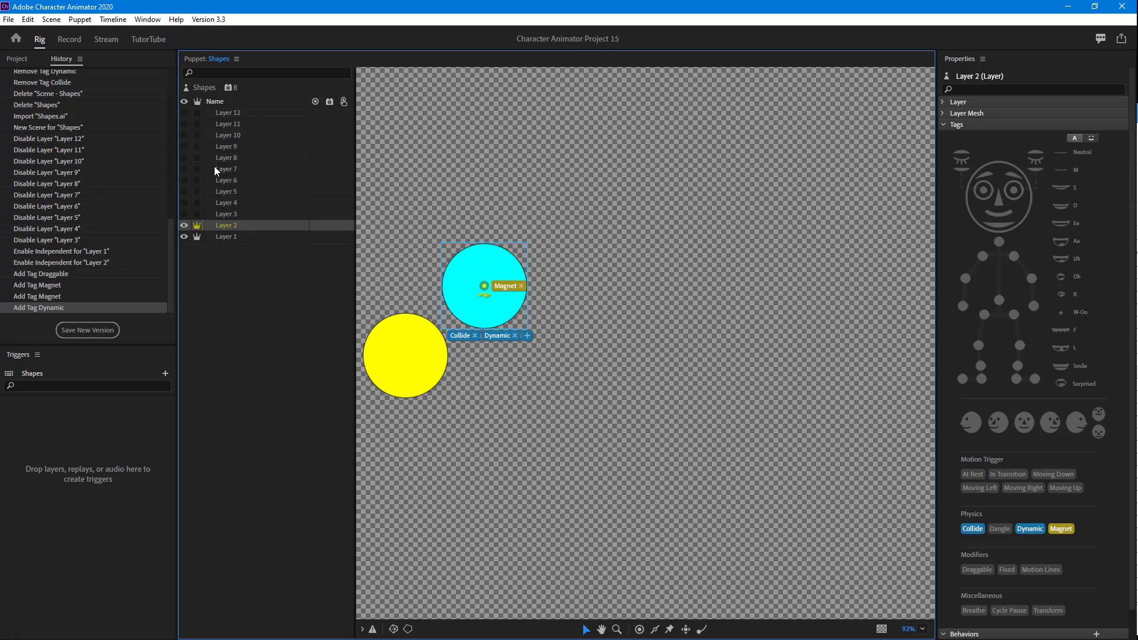
click(208, 89)
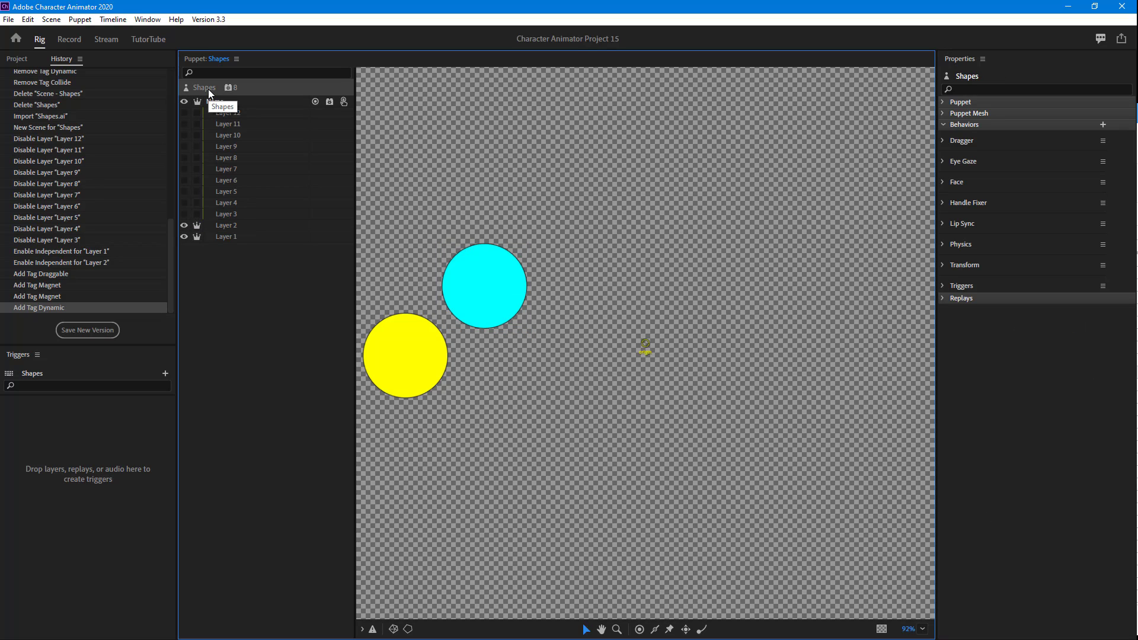
click(1104, 125)
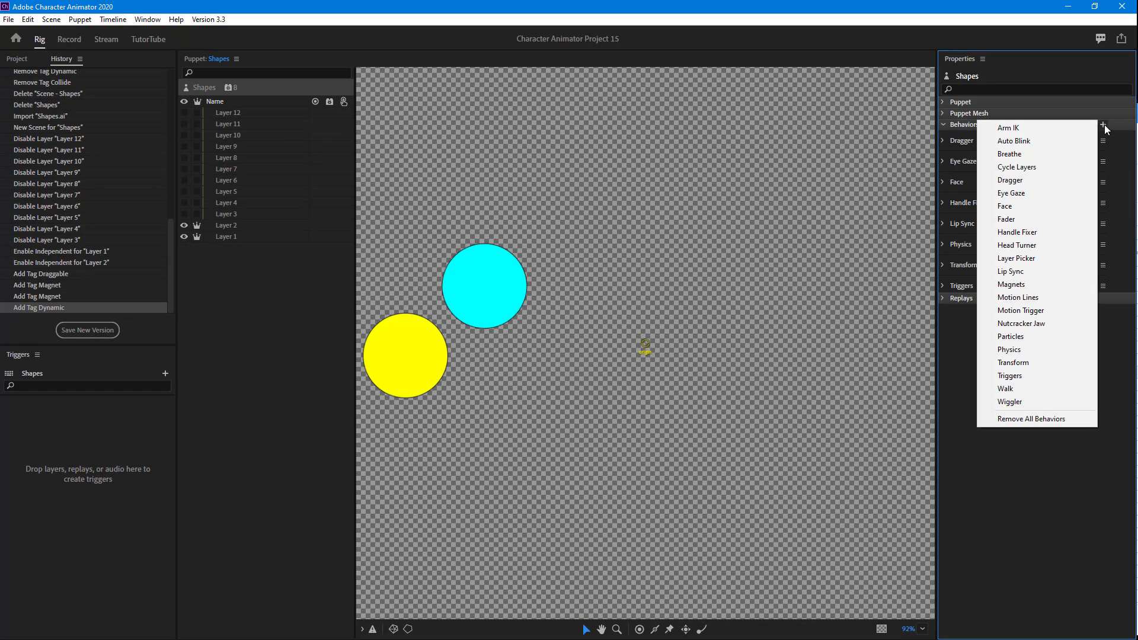
click(1012, 284)
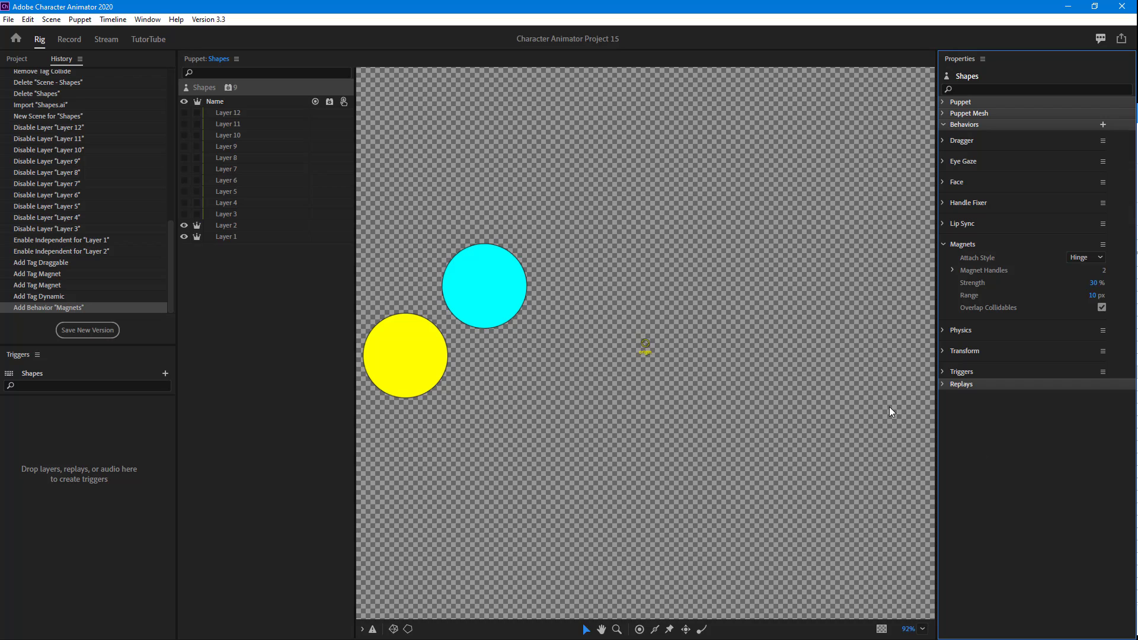
click(943, 244)
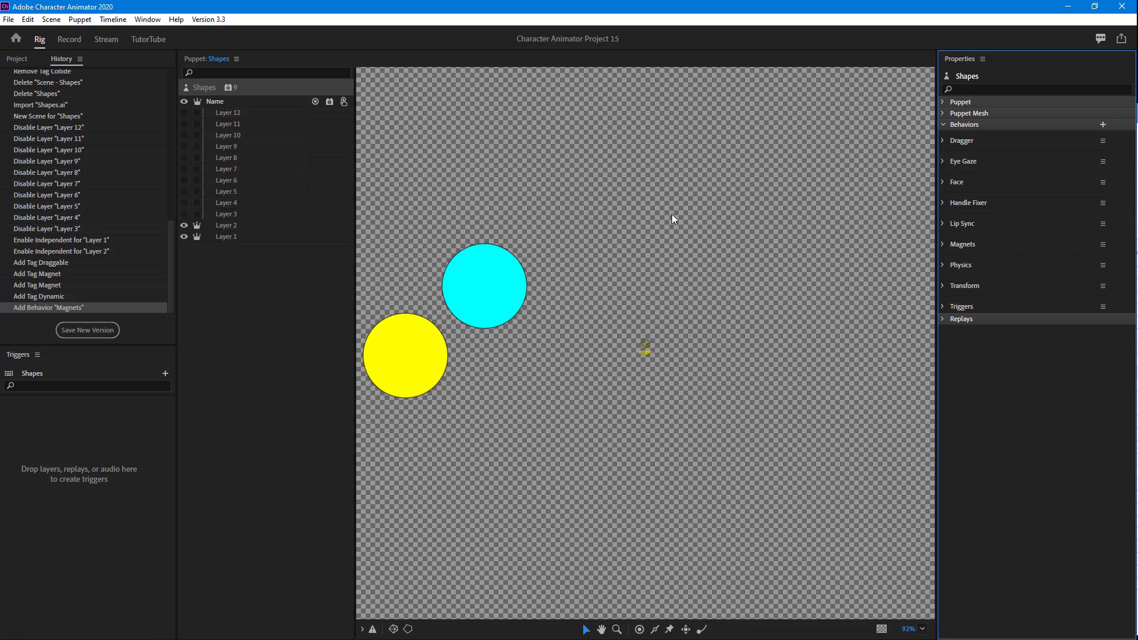
Test the magnets in the recording scene by moving the yellow circle onto the cyan one and carrying both to the middle.
click(73, 41)
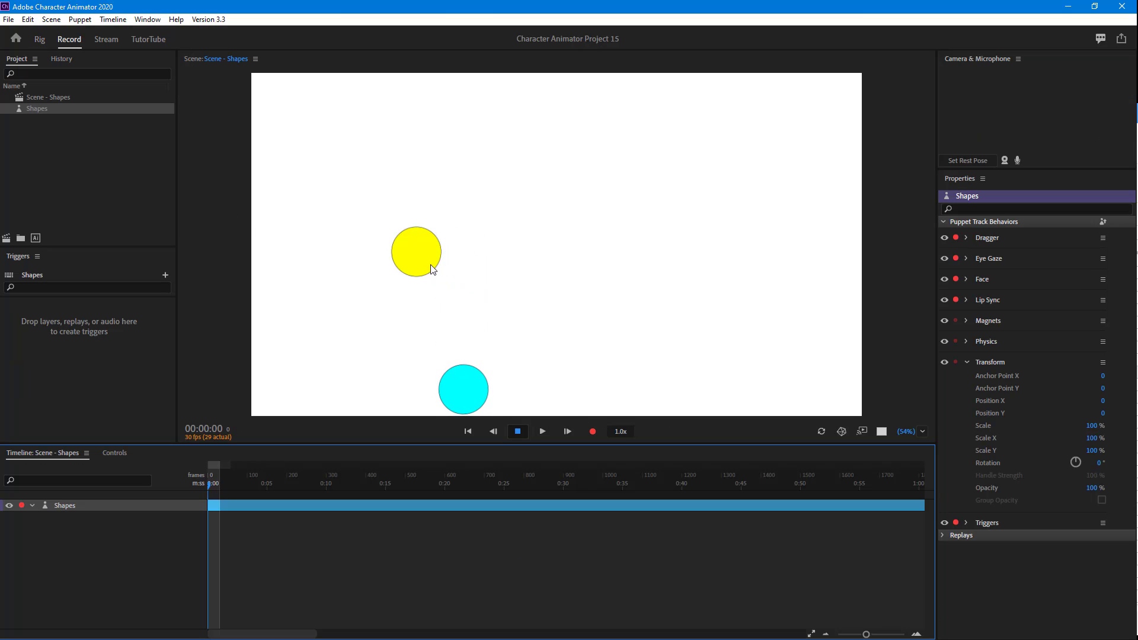
drag(416, 252, 520, 340)
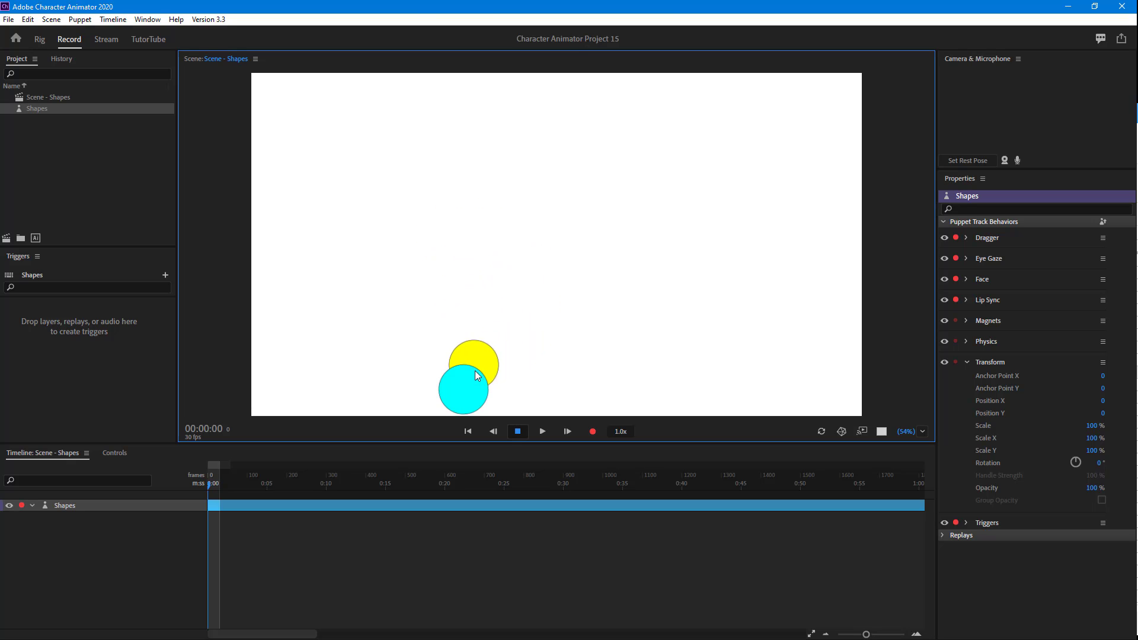
drag(475, 375, 557, 226)
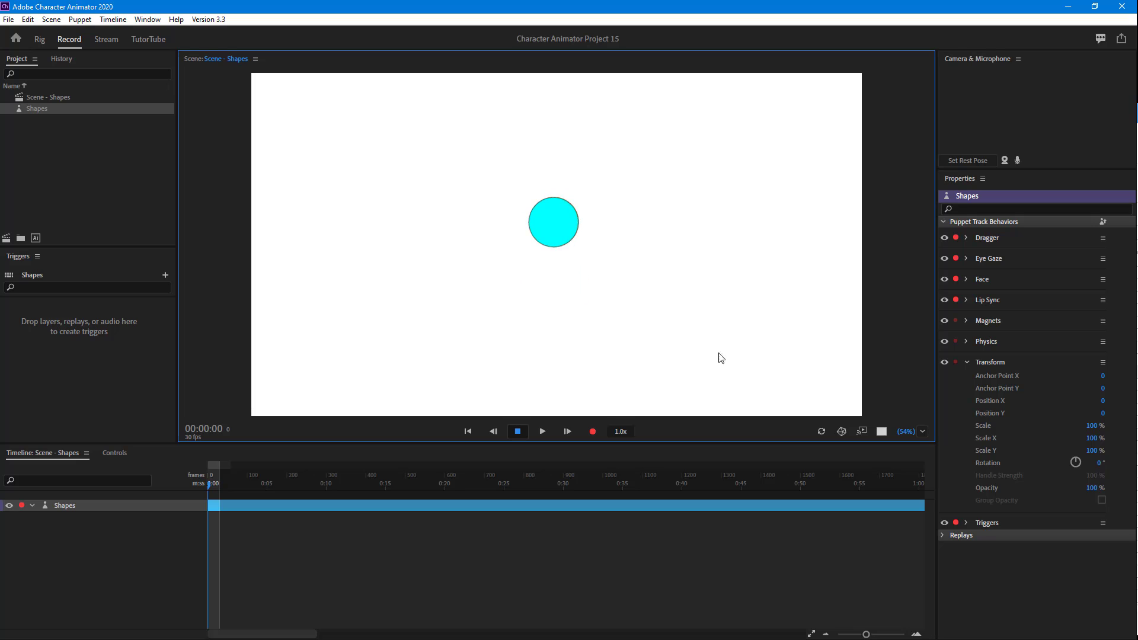
Reset the scene to its rest state and test again, picking up the cyan circle with the yellow one and moving both around.
click(822, 431)
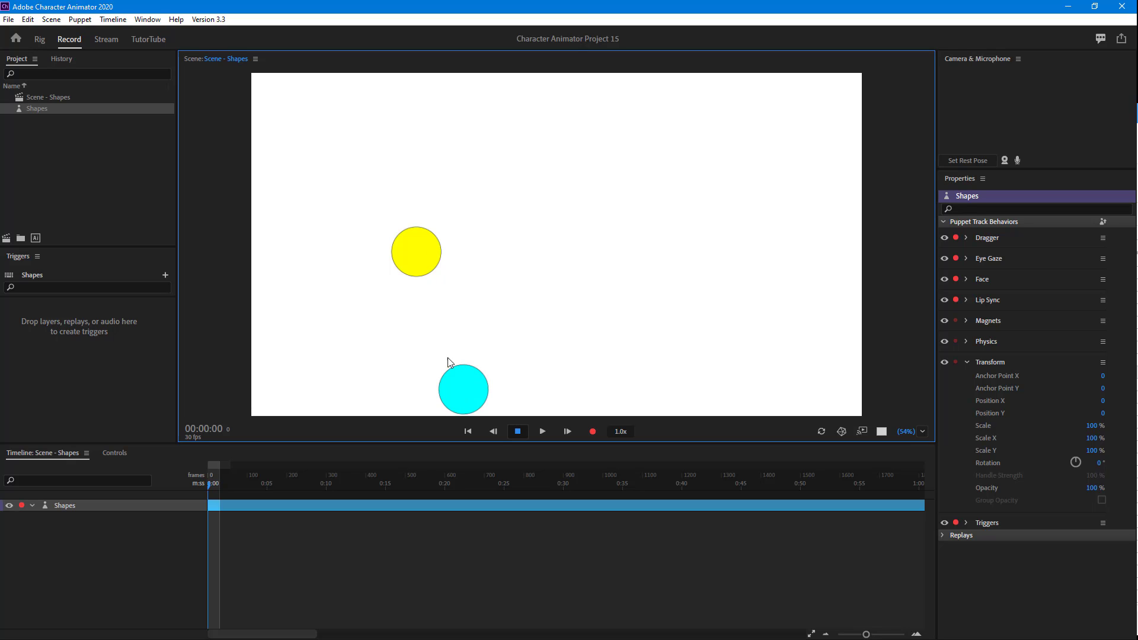
drag(443, 237, 635, 290)
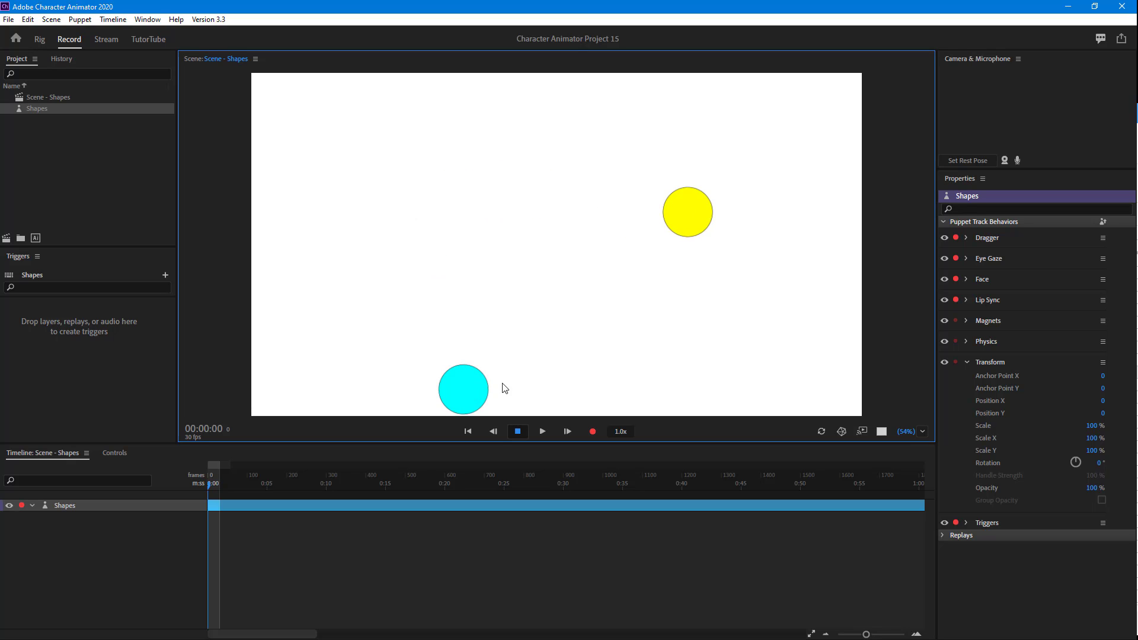
drag(701, 223, 501, 262)
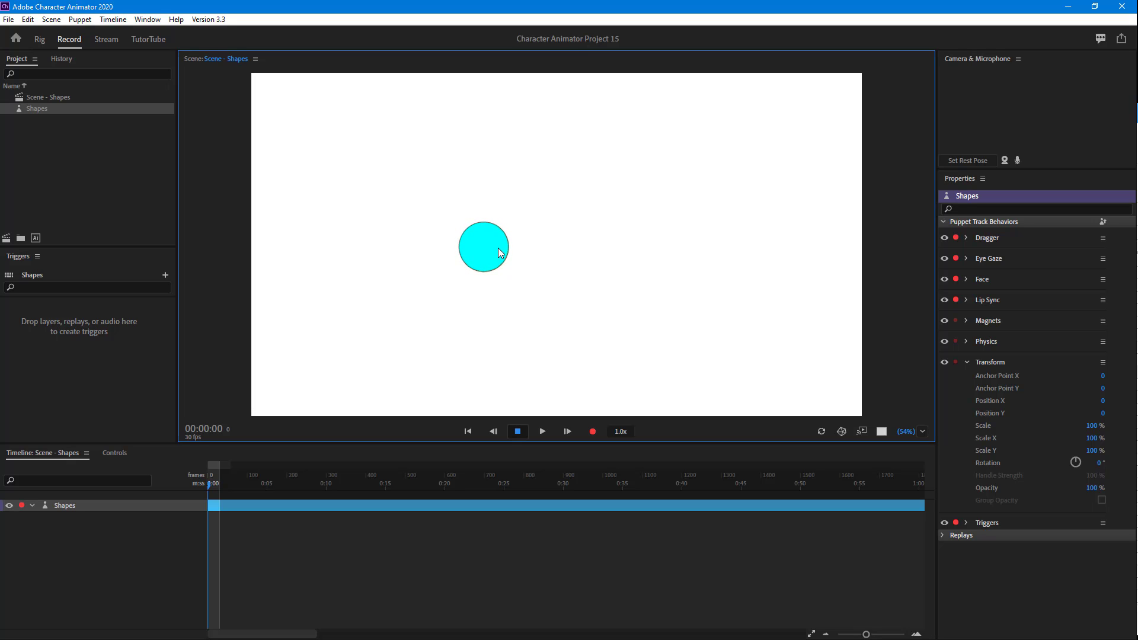
drag(499, 253, 585, 302)
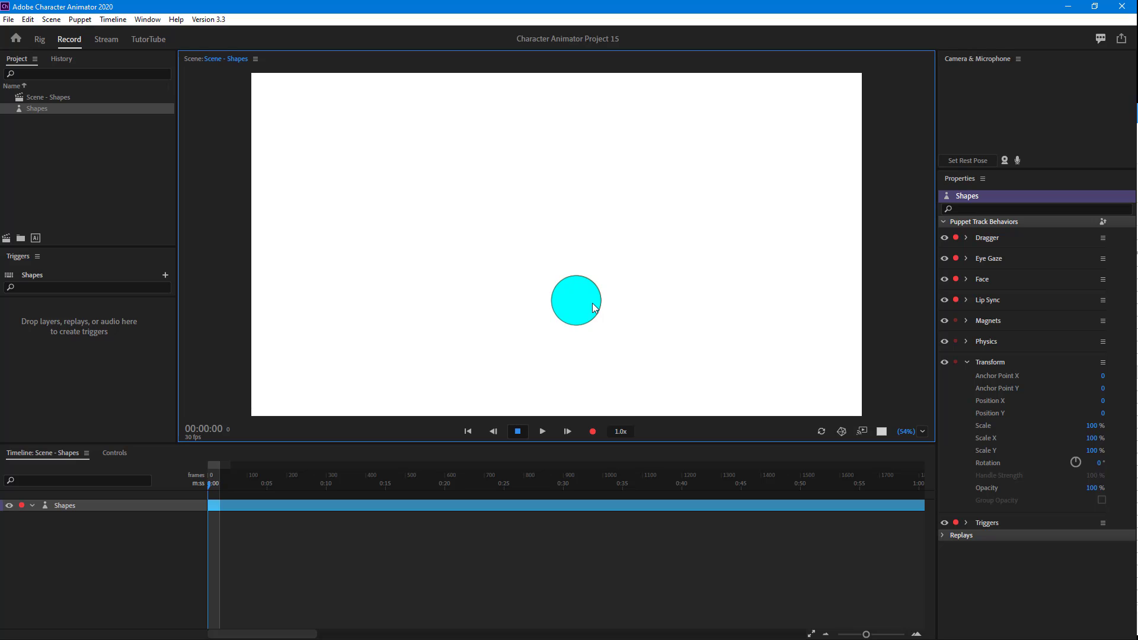